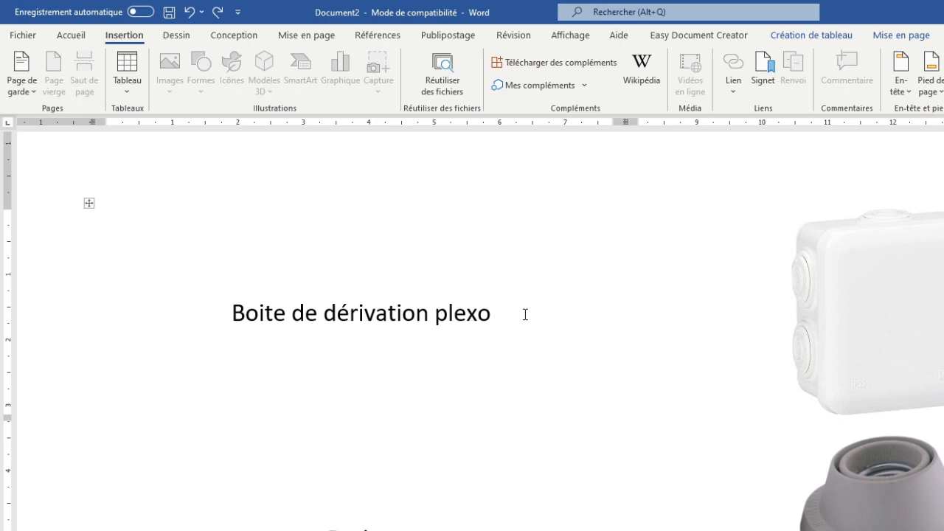
Draw a line arrow about 5.45 cm wide from the "Boite de dérivation plexo" label to the junction box picture
{"action": "left_click", "coordinate": [525, 314]}
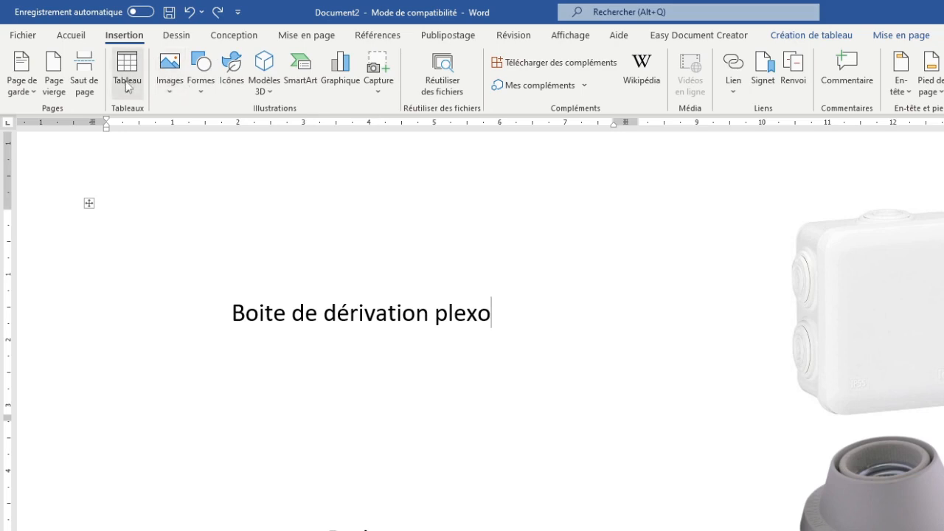
{"action": "left_click", "coordinate": [205, 92]}
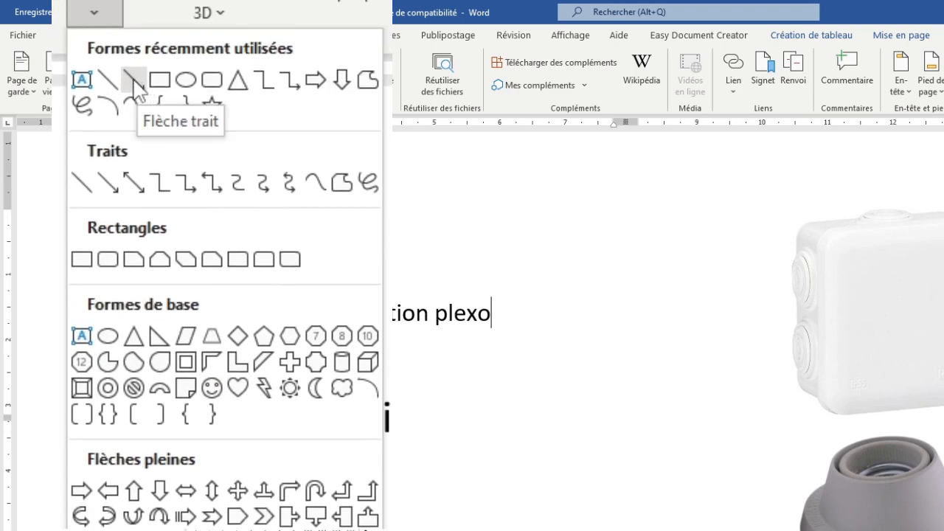
{"action": "left_click", "coordinate": [134, 81]}
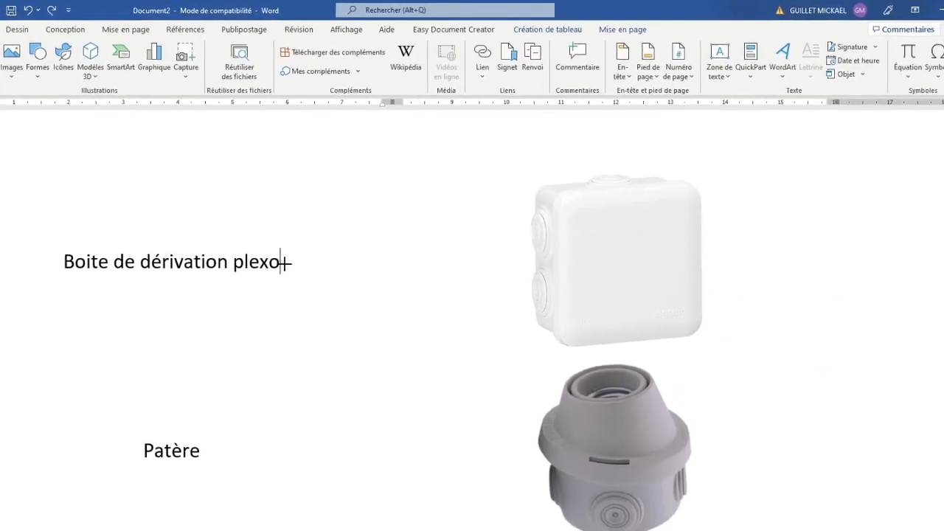
{"action": "mouse_move", "coordinate": [284, 262]}
{"action": "left_mouse_down"}
{"action": "mouse_move", "coordinate": [593, 262]}
{"action": "mouse_move", "coordinate": [583, 264]}
{"action": "left_mouse_up"}
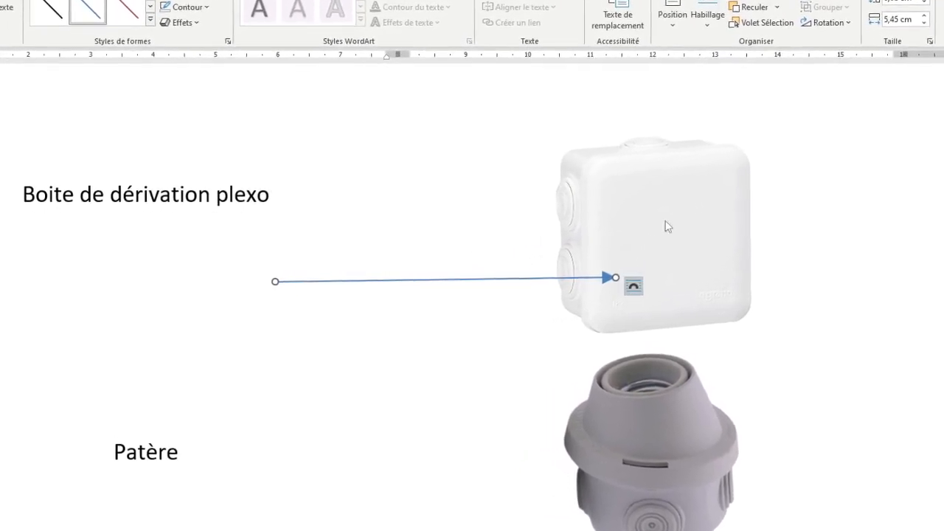
Move the arrow level with the "Boite de dérivation plexo" label and extend its start to the label, about 6.33 cm wide overall
{"action": "left_click", "coordinate": [647, 286]}
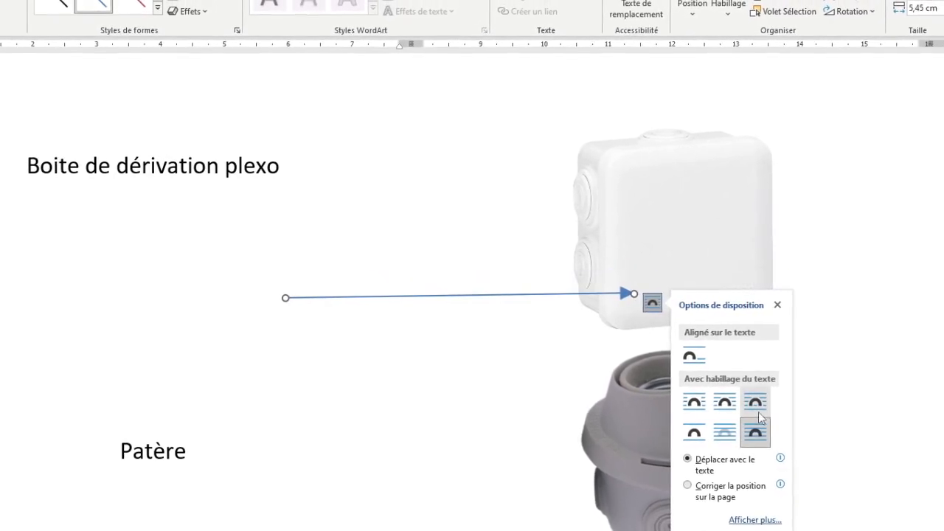
{"action": "left_click", "coordinate": [773, 304]}
{"action": "left_click_drag", "start_coordinate": [543, 294], "coordinate": [598, 233]}
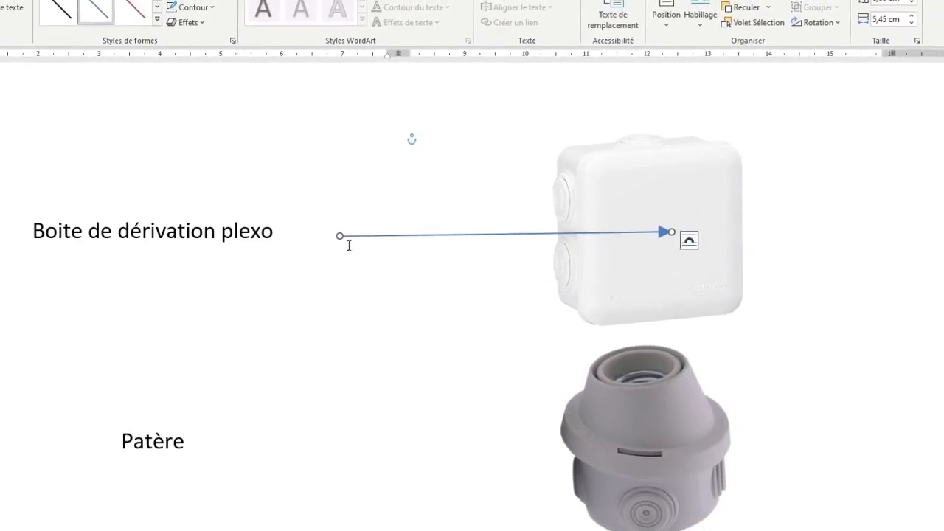
{"action": "left_click_drag", "start_coordinate": [328, 236], "coordinate": [276, 238]}
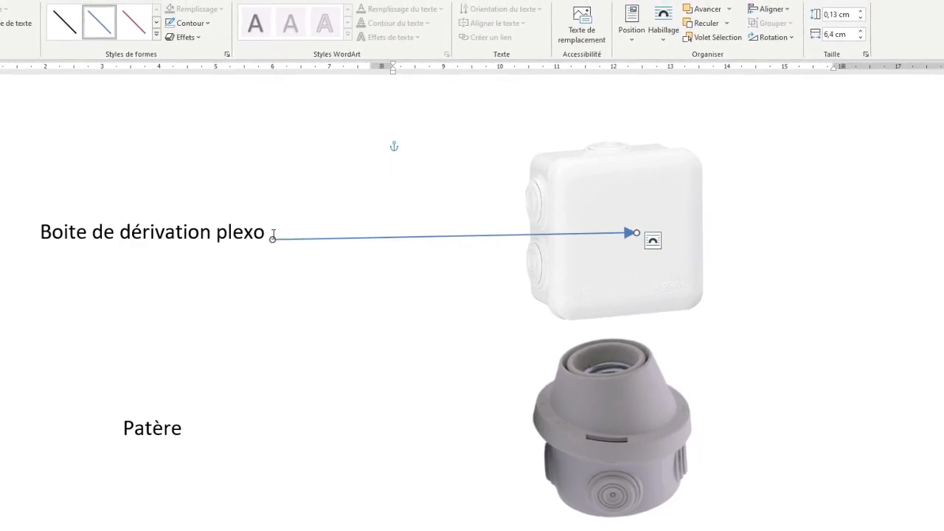
{"action": "mouse_move", "coordinate": [272, 240]}
{"action": "left_mouse_down"}
{"action": "mouse_move", "coordinate": [184, 228]}
{"action": "mouse_move", "coordinate": [264, 238]}
{"action": "left_mouse_up"}
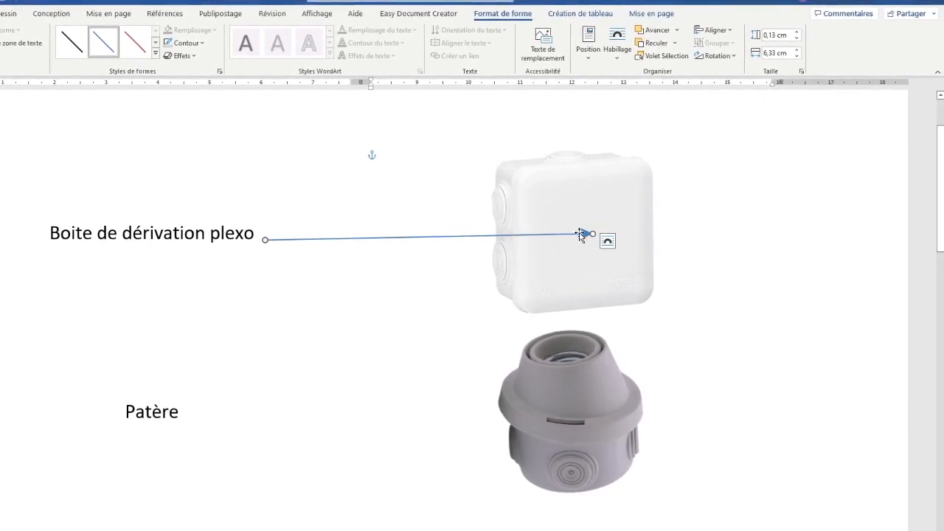
Examine the arrow's shape format settings for fill and outline, effects and text box layout
{"action": "right_click", "coordinate": [317, 240]}
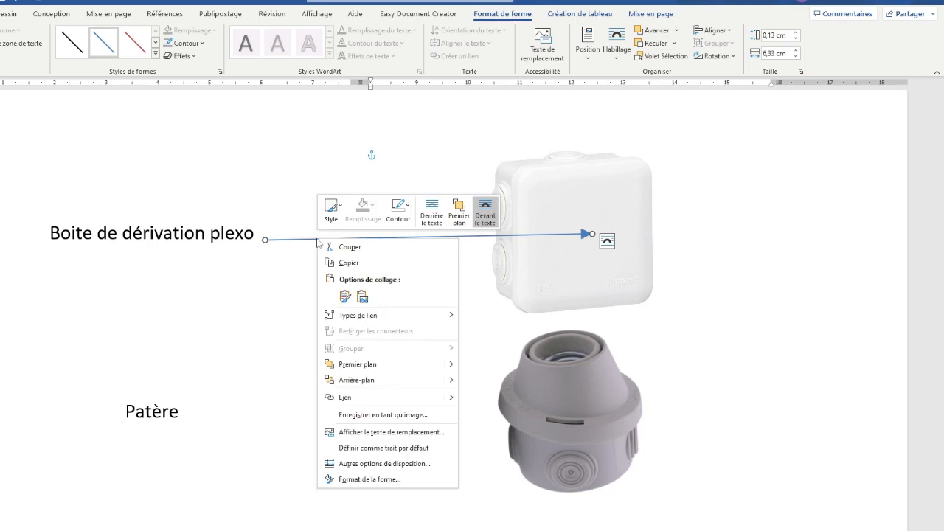
{"action": "left_click", "coordinate": [390, 482]}
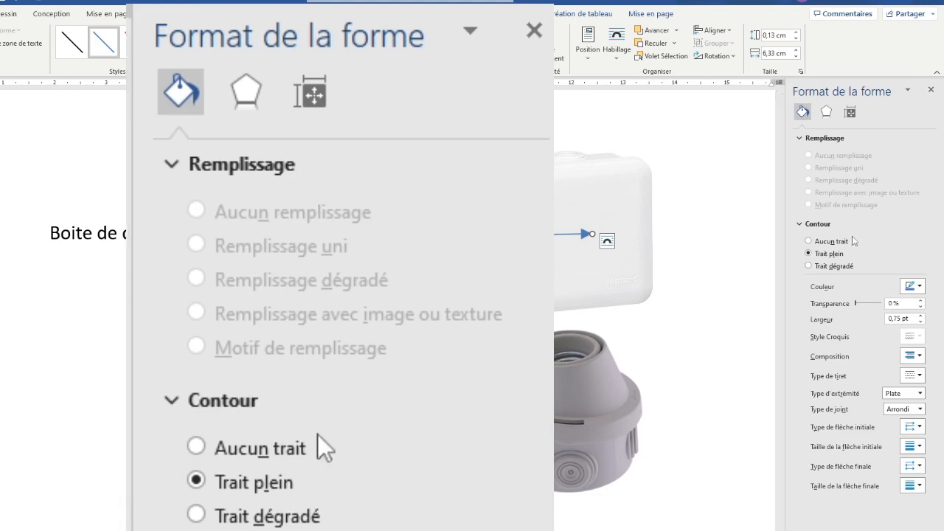
{"action": "left_click", "coordinate": [826, 113]}
{"action": "left_click", "coordinate": [851, 115]}
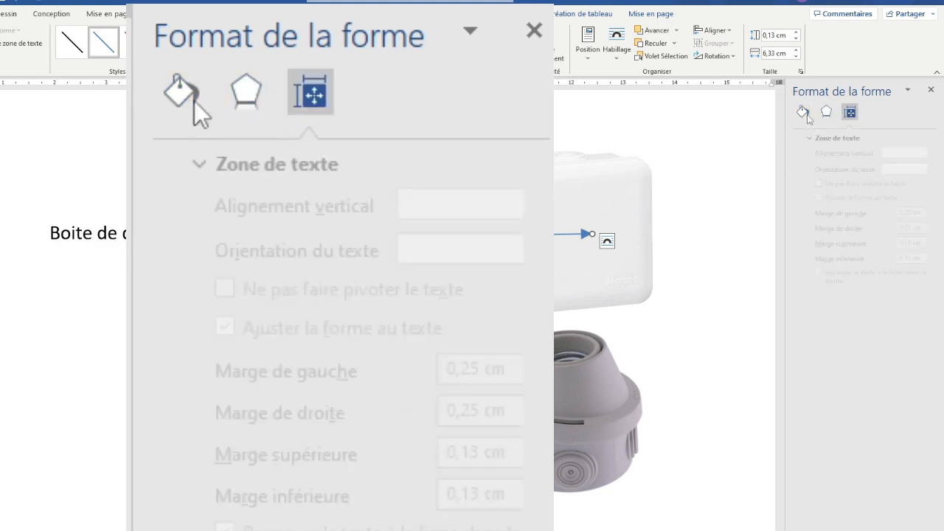
{"action": "left_click", "coordinate": [802, 112]}
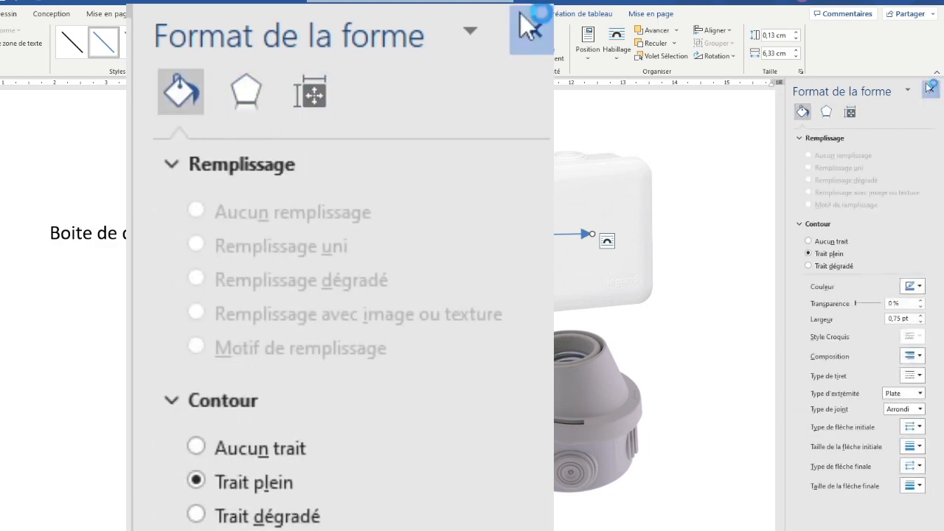
{"action": "left_click", "coordinate": [931, 91]}
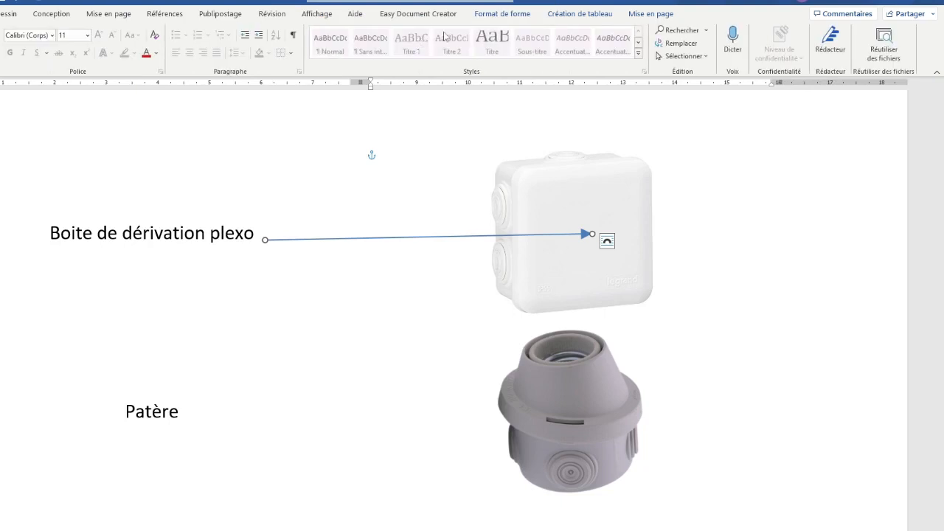
{"action": "left_click", "coordinate": [497, 14]}
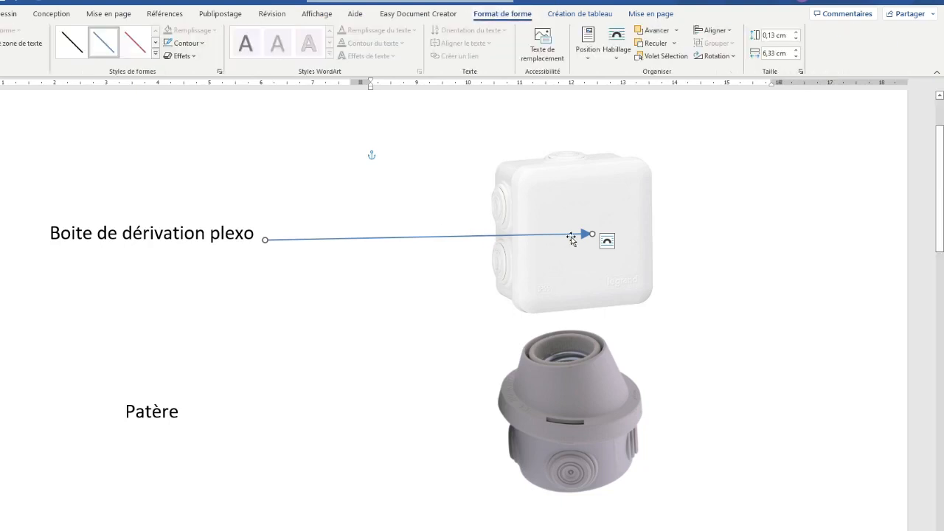
{"action": "left_click", "coordinate": [219, 72]}
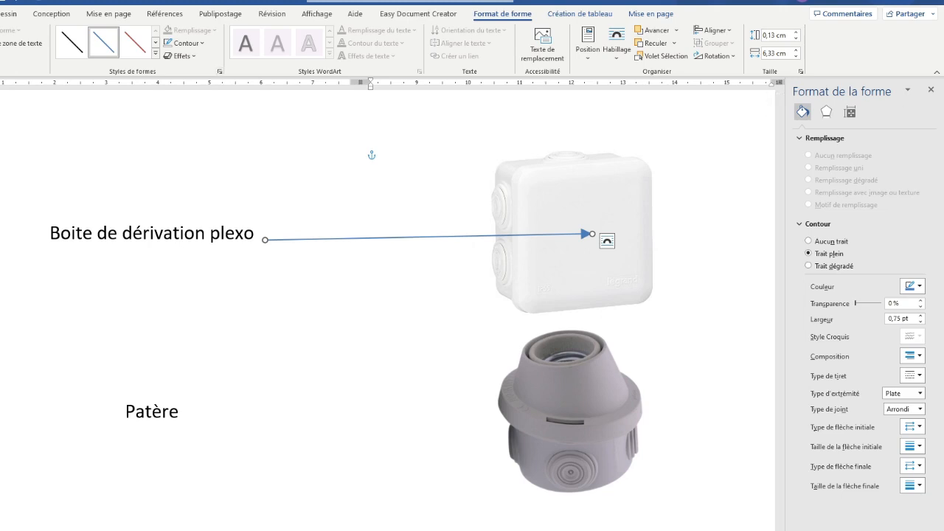
{"action": "left_click", "coordinate": [931, 90]}
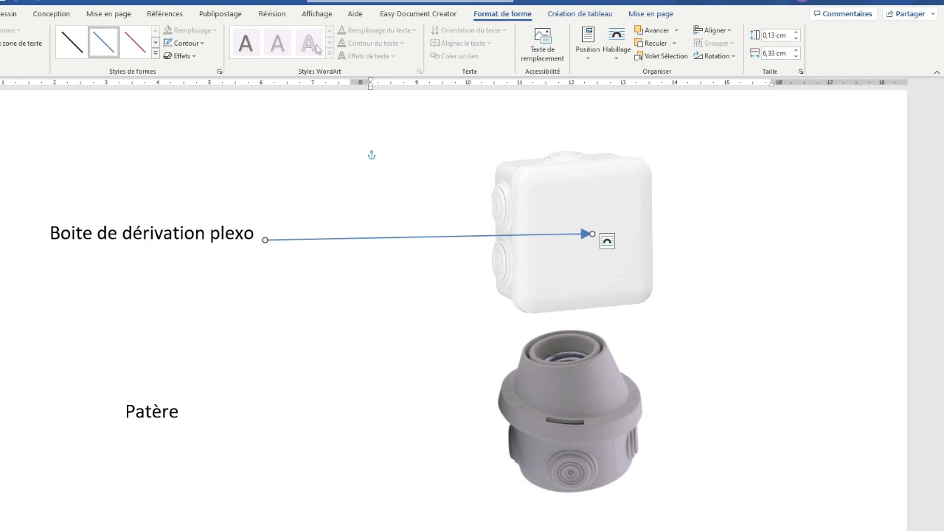
Set the arrow's outline to standard red with a 3 pt thickness
{"action": "left_click", "coordinate": [198, 44]}
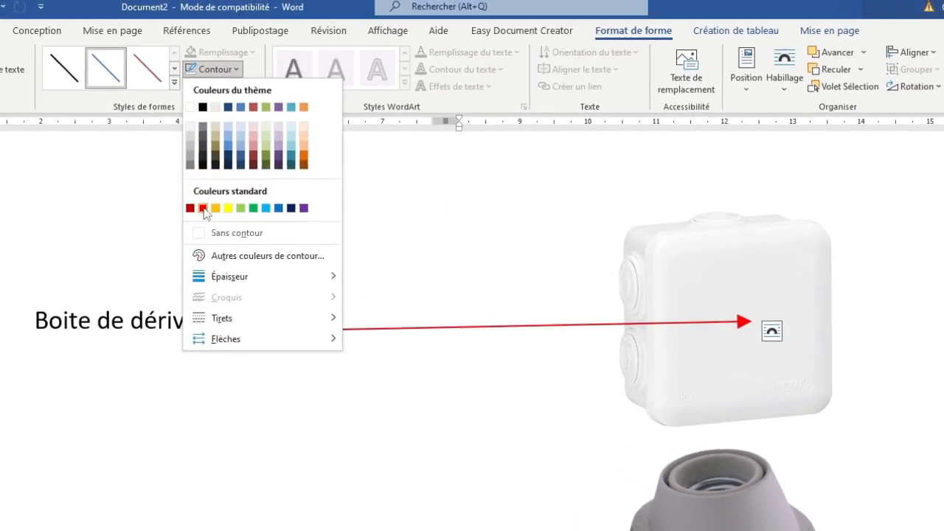
{"action": "left_click", "coordinate": [203, 208]}
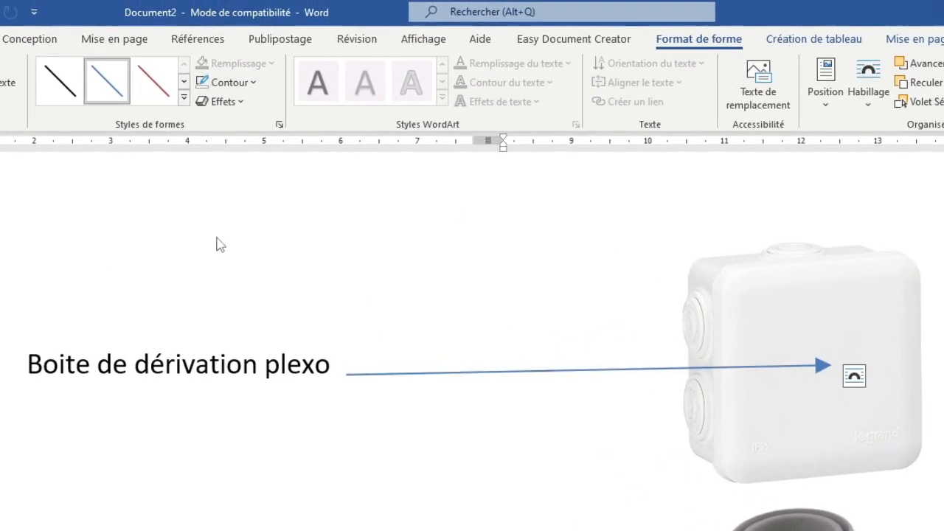
{"action": "left_click", "coordinate": [246, 85]}
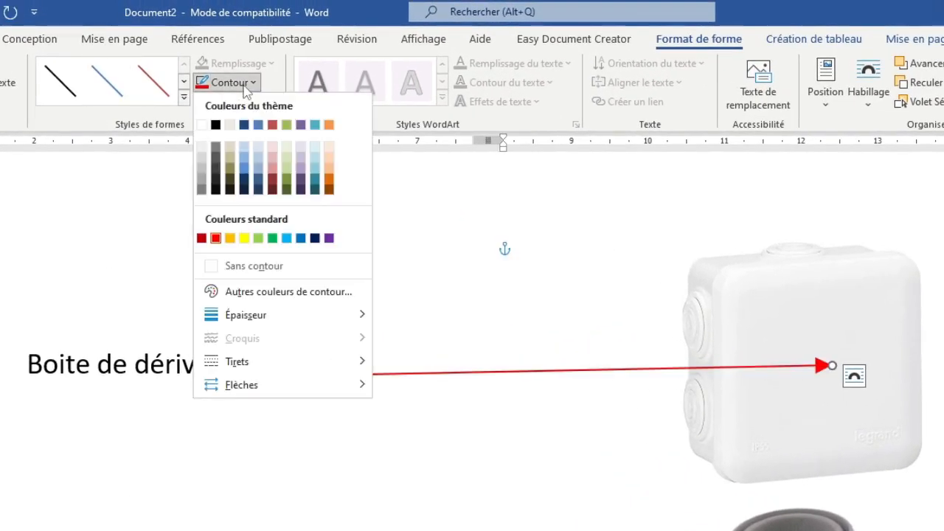
{"action": "mouse_move", "coordinate": [285, 329]}
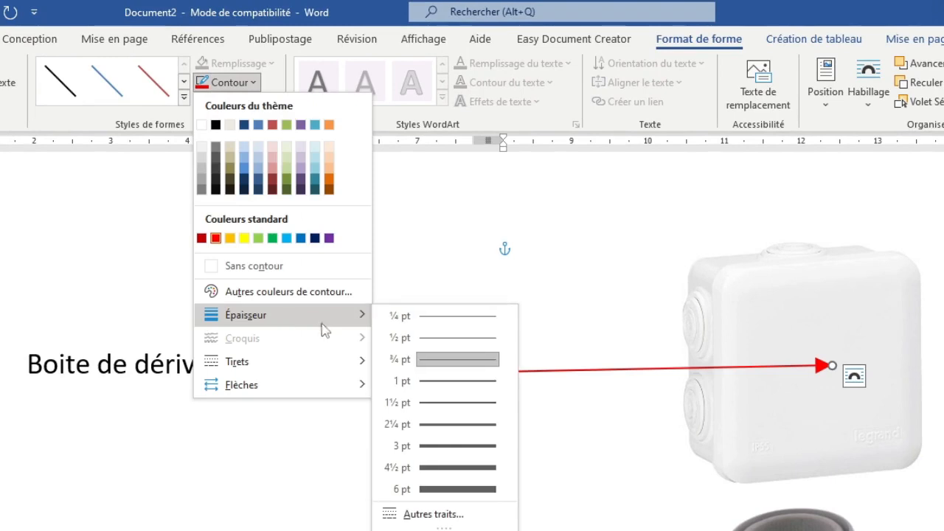
{"action": "left_click", "coordinate": [472, 456]}
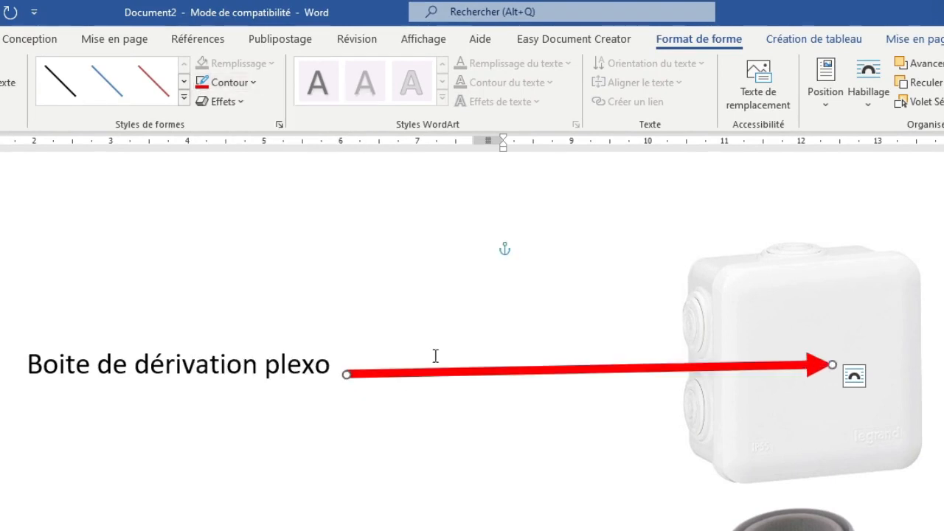
Give the arrow a long dash-dot line style and recolour its outline in the dark blue theme colour
{"action": "left_click", "coordinate": [245, 84]}
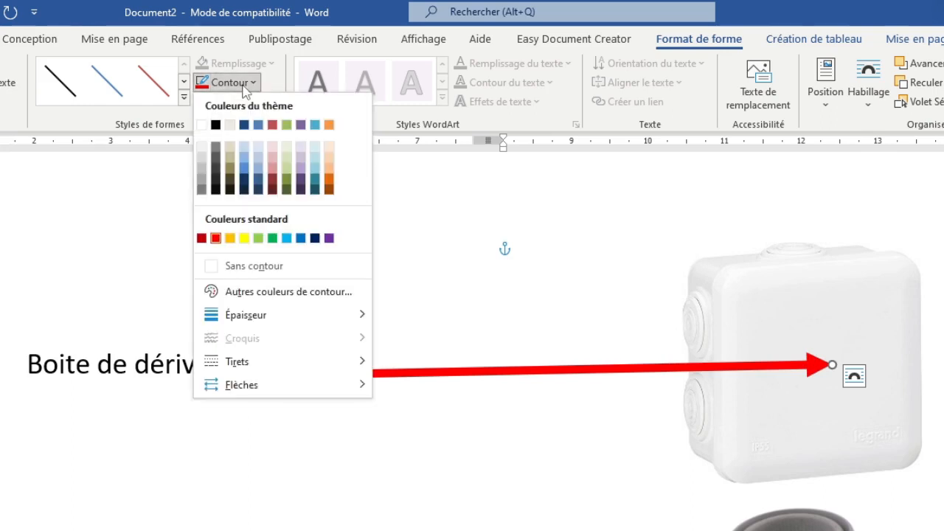
{"action": "mouse_move", "coordinate": [296, 369]}
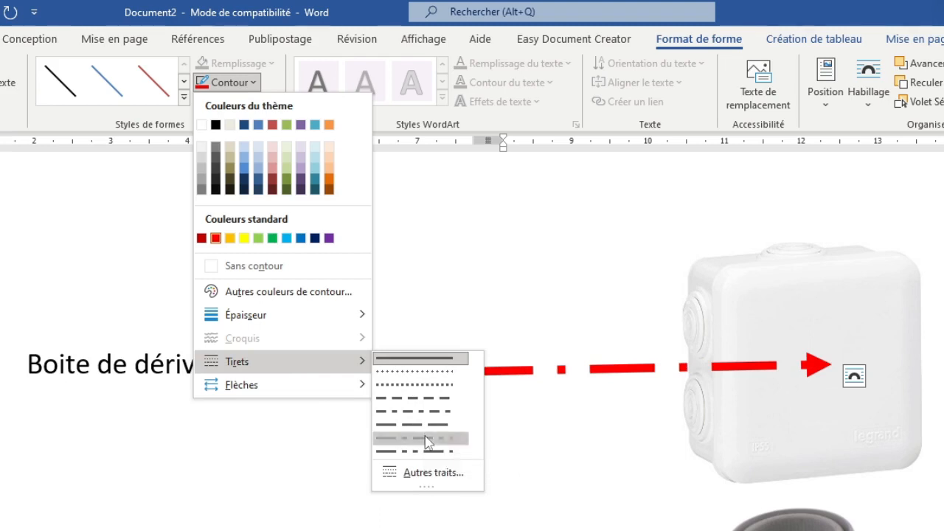
{"action": "left_click", "coordinate": [427, 439]}
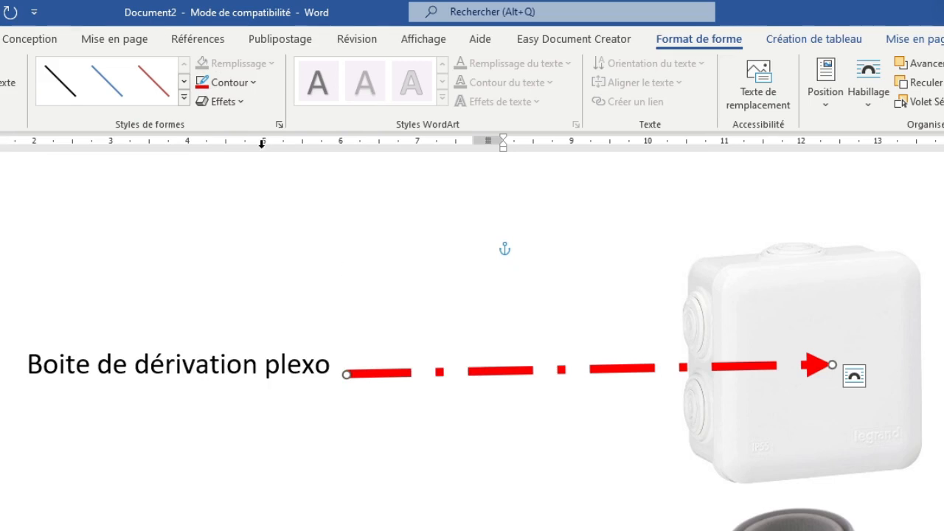
{"action": "left_click", "coordinate": [226, 85]}
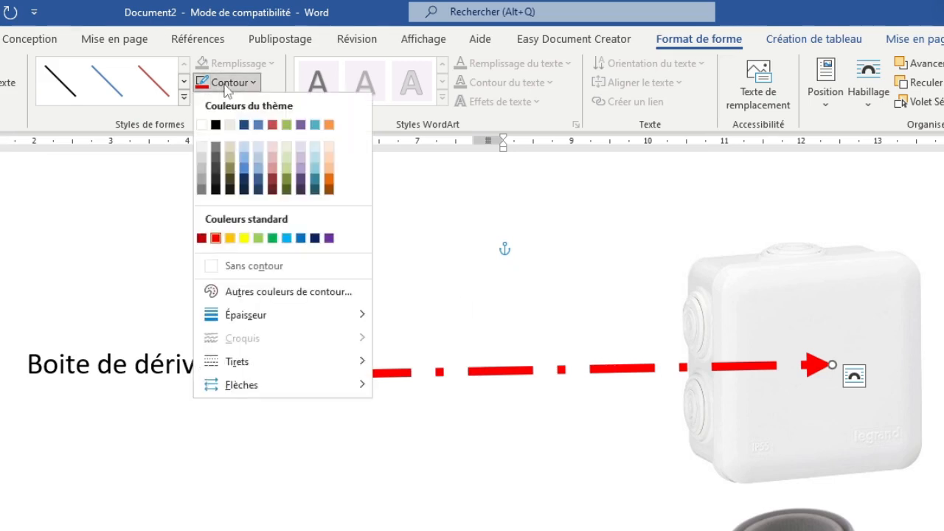
{"action": "left_click", "coordinate": [244, 126]}
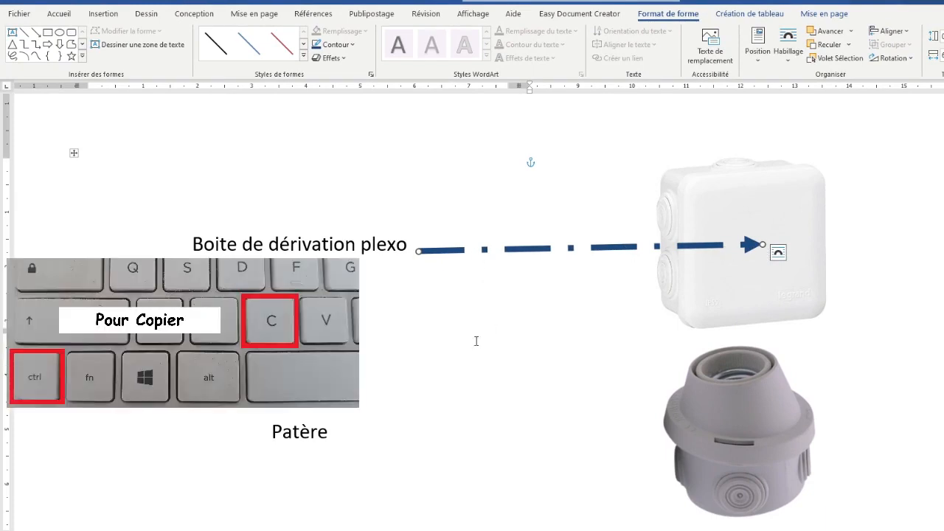
Duplicate the dash-dot arrow, place the copy between "Patère" and the lamp holder picture, and extend its start to the label
{"action": "left_click", "coordinate": [476, 341]}
{"action": "right_click", "coordinate": [476, 341]}
{"action": "key", "text": "Escape"}
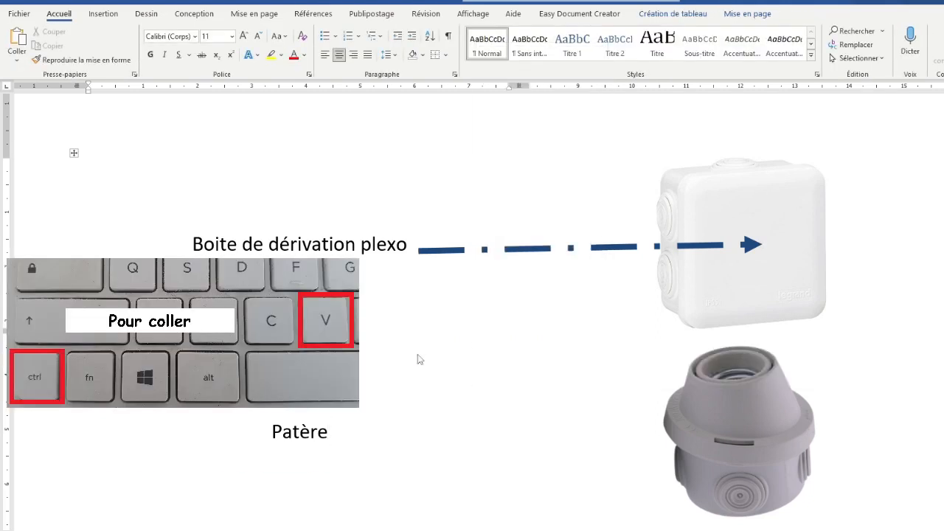
{"action": "key", "text": "ctrl+v"}
{"action": "left_click_drag", "start_coordinate": [319, 478], "coordinate": [632, 431]}
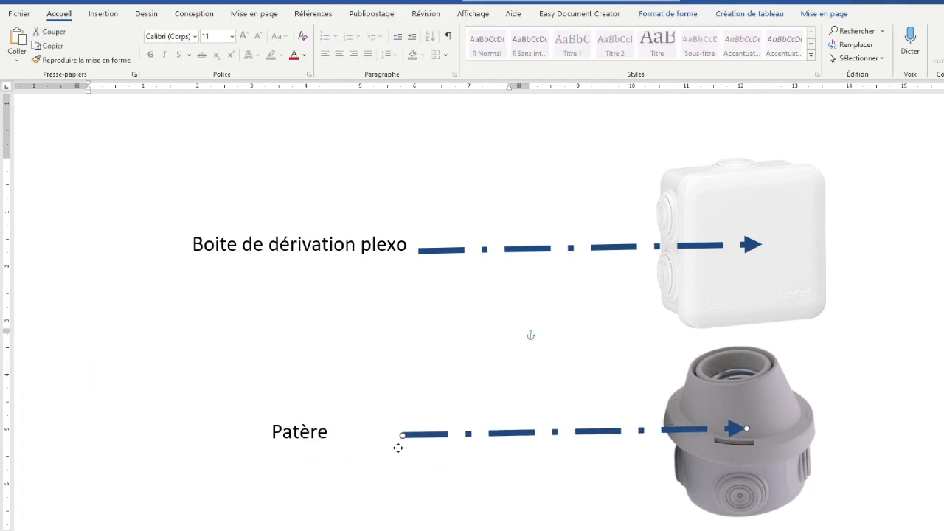
{"action": "left_click_drag", "start_coordinate": [362, 434], "coordinate": [333, 433]}
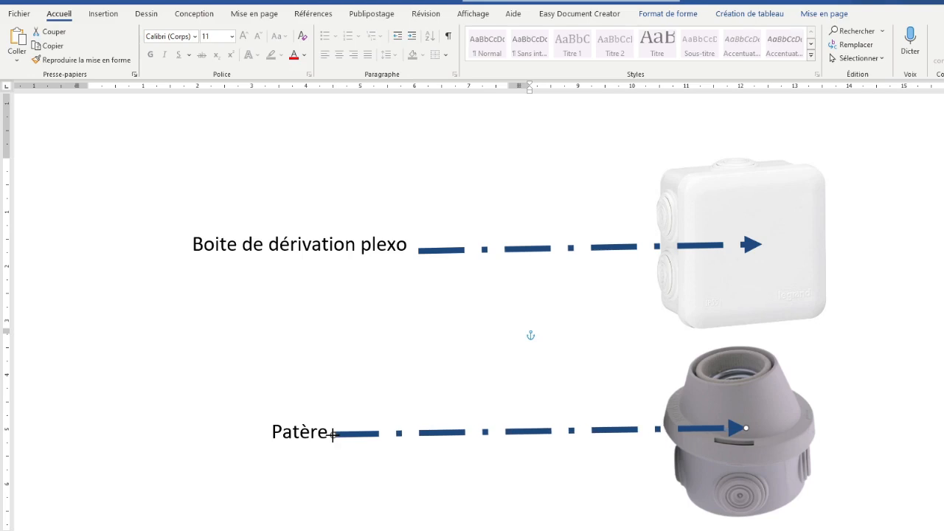
Copy the "Patère" arrow and paste it into the cell containing "Té"
{"action": "left_click", "coordinate": [460, 526]}
{"action": "scroll", "coordinate": [460, 503], "scroll_direction": "down", "scroll_amount": 4}
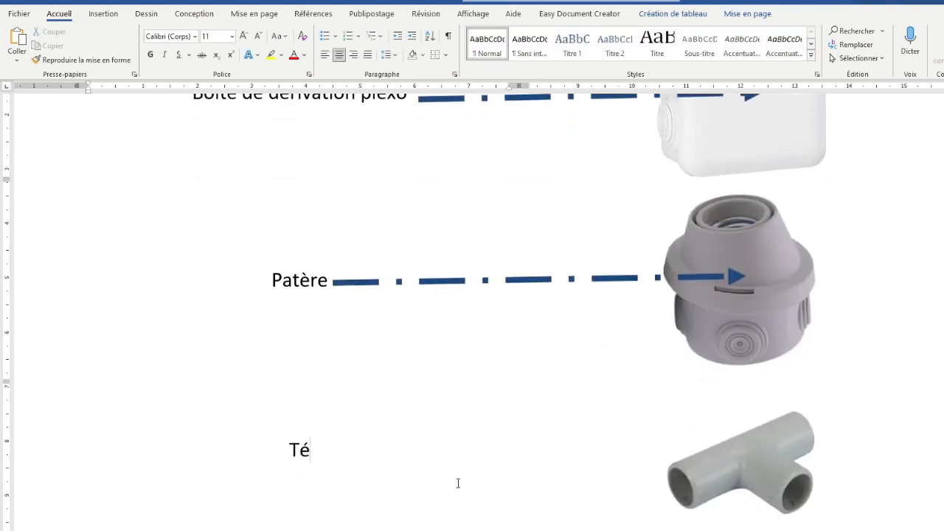
{"action": "left_click", "coordinate": [491, 281]}
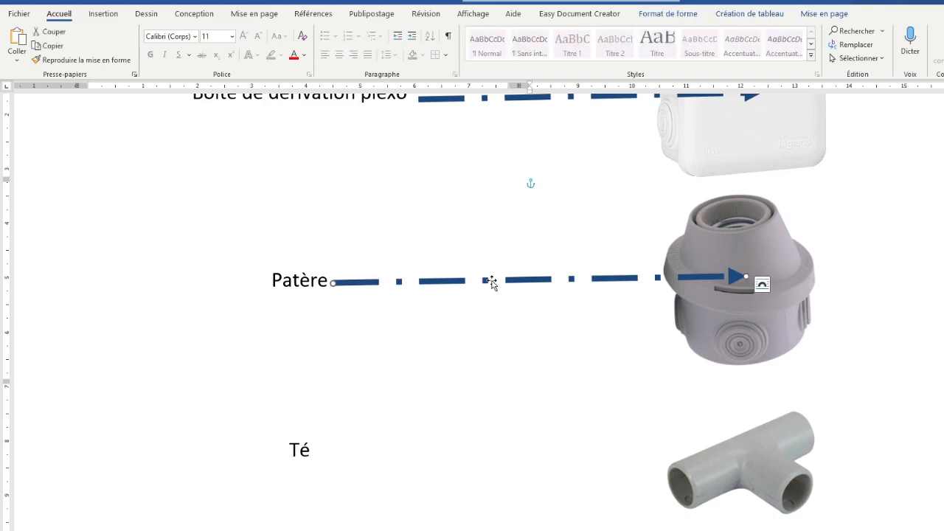
{"action": "right_click", "coordinate": [490, 280]}
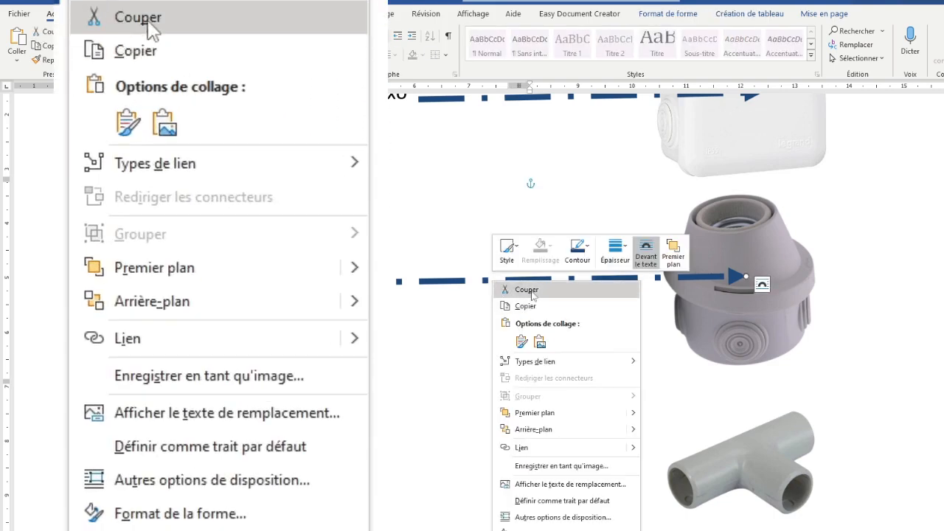
{"action": "left_click", "coordinate": [538, 307]}
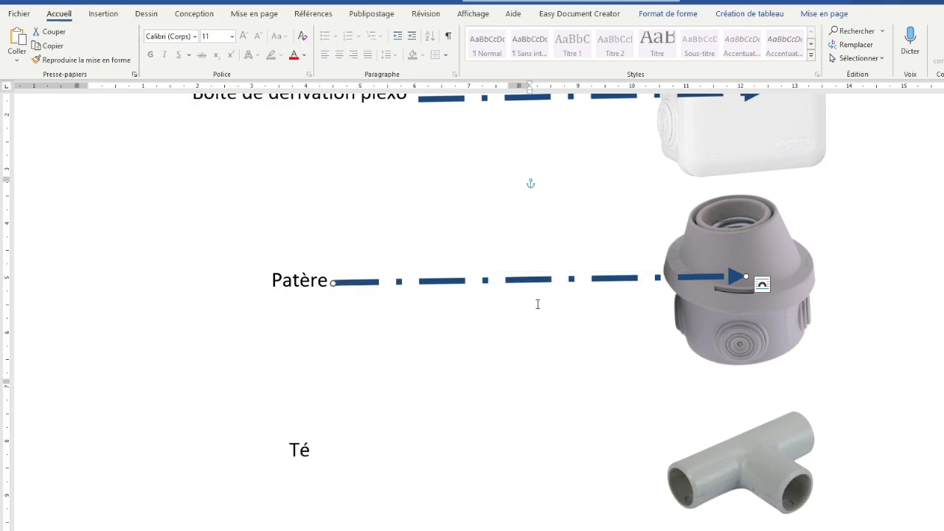
{"action": "left_click", "coordinate": [450, 469]}
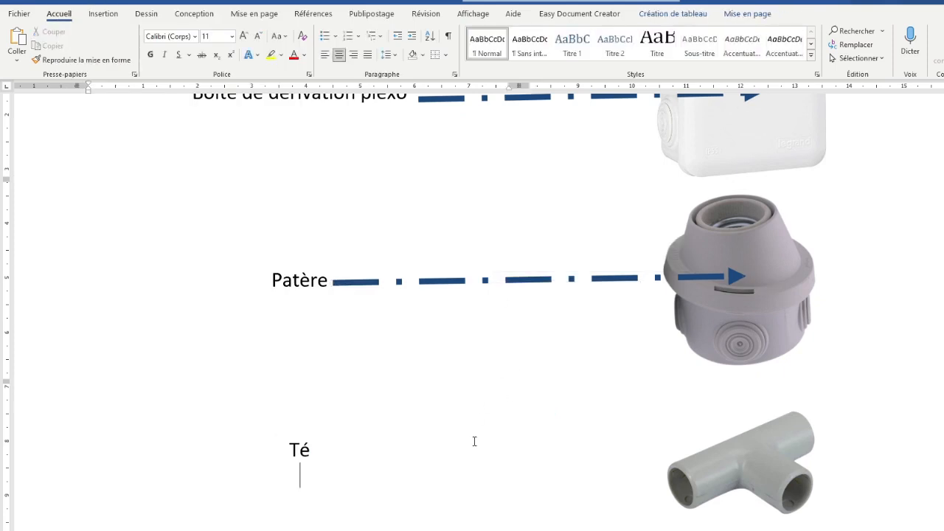
{"action": "right_click", "coordinate": [475, 441]}
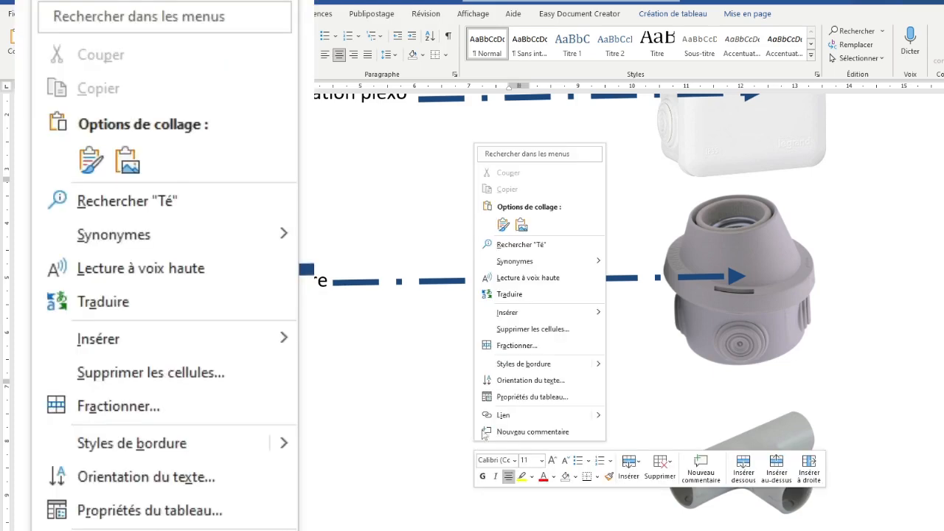
{"action": "left_click", "coordinate": [503, 225]}
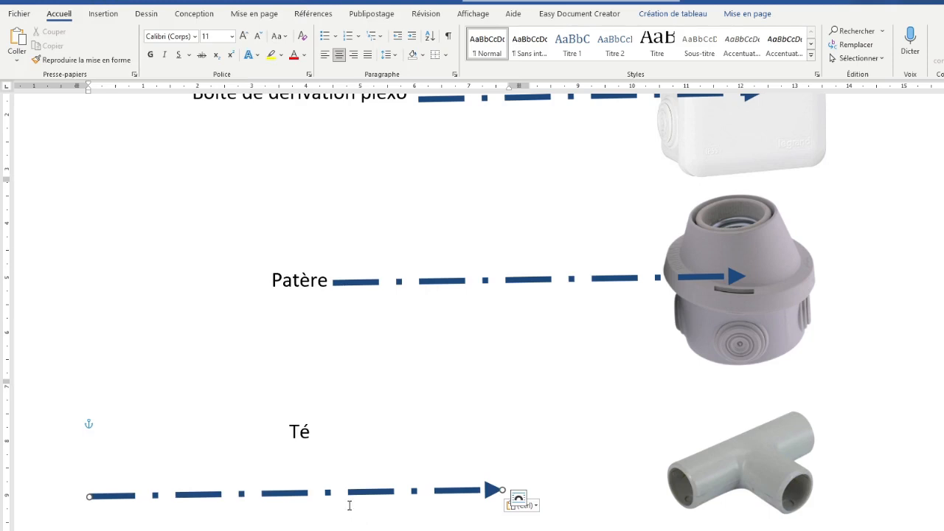
Move the pasted arrow beside "Té" and adjust its ends to run from the label to the centre of the tee fitting picture
{"action": "left_click_drag", "start_coordinate": [348, 492], "coordinate": [583, 448]}
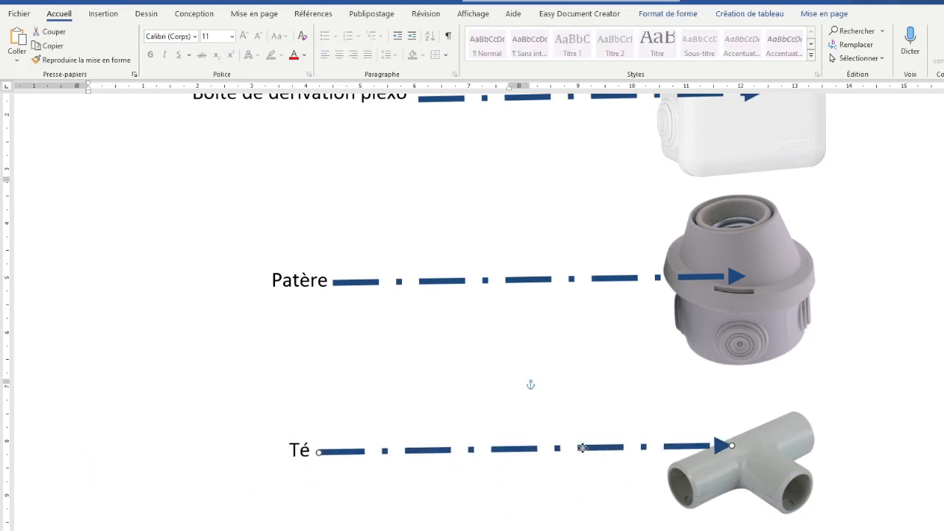
{"action": "left_click_drag", "start_coordinate": [741, 470], "coordinate": [738, 478]}
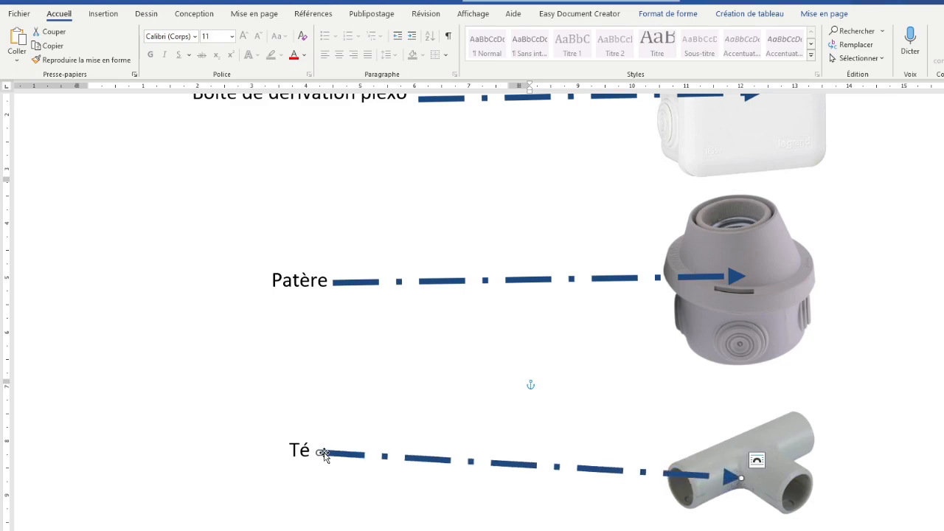
{"action": "left_click_drag", "start_coordinate": [404, 453], "coordinate": [315, 451]}
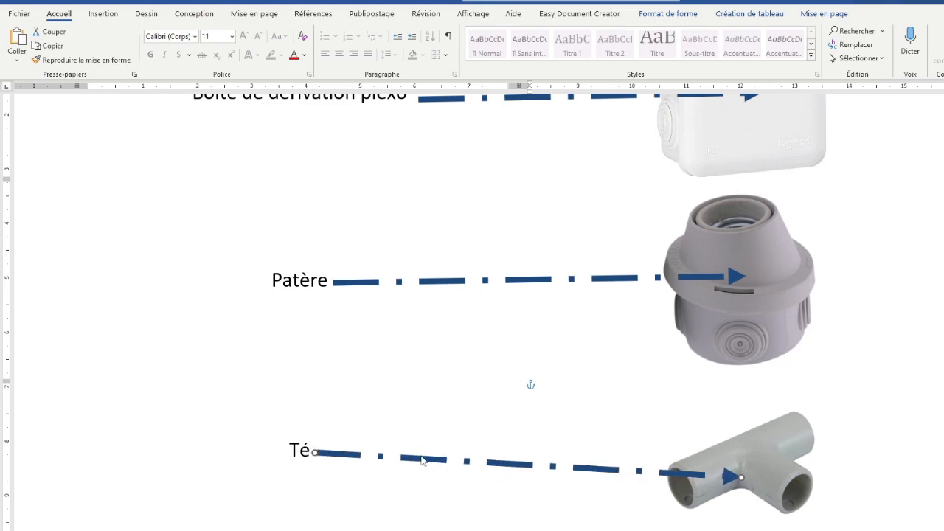
{"action": "left_click", "coordinate": [897, 312]}
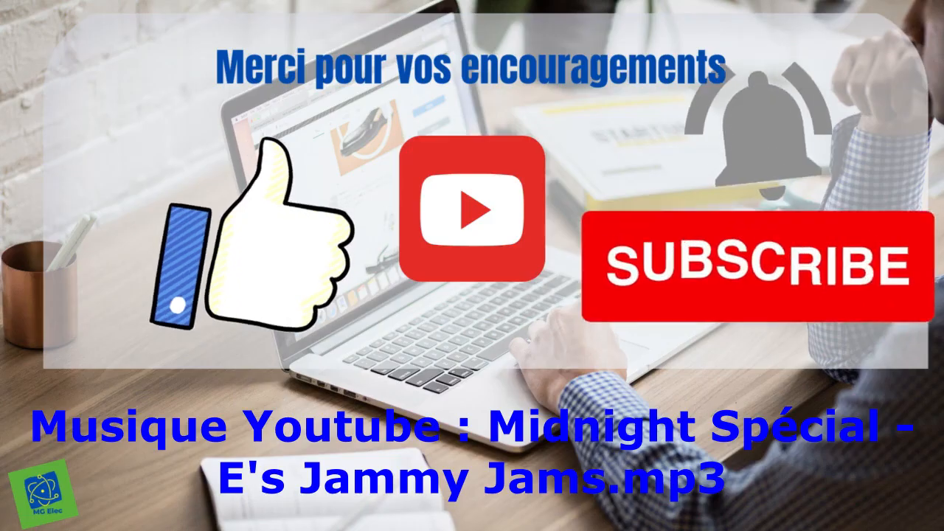